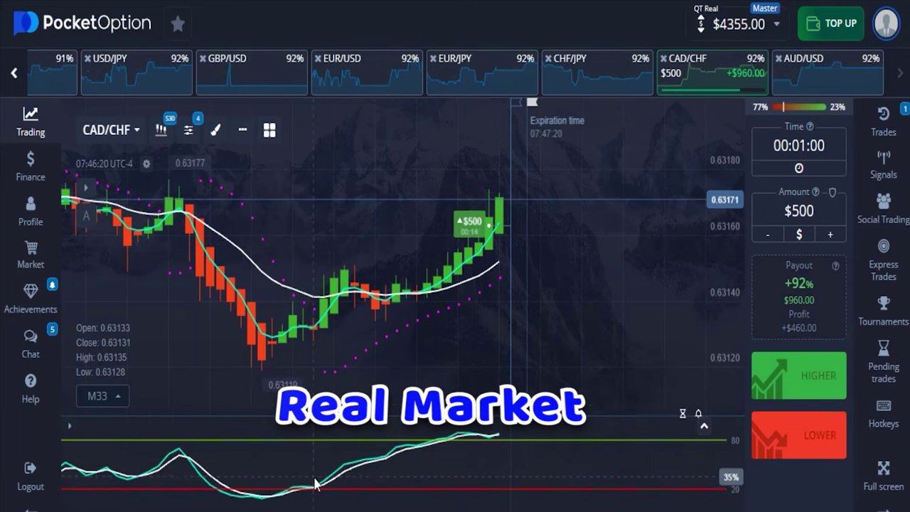
{"action": "left_click", "coordinate": [883, 117]}
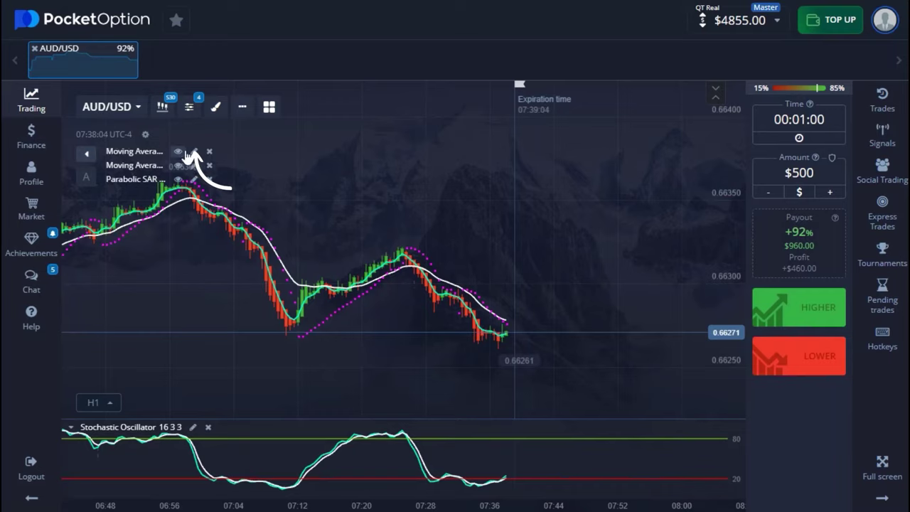
Review the first Moving Average's inputs, set its main line width to 2px, and save the settings.
{"action": "left_click", "coordinate": [195, 150]}
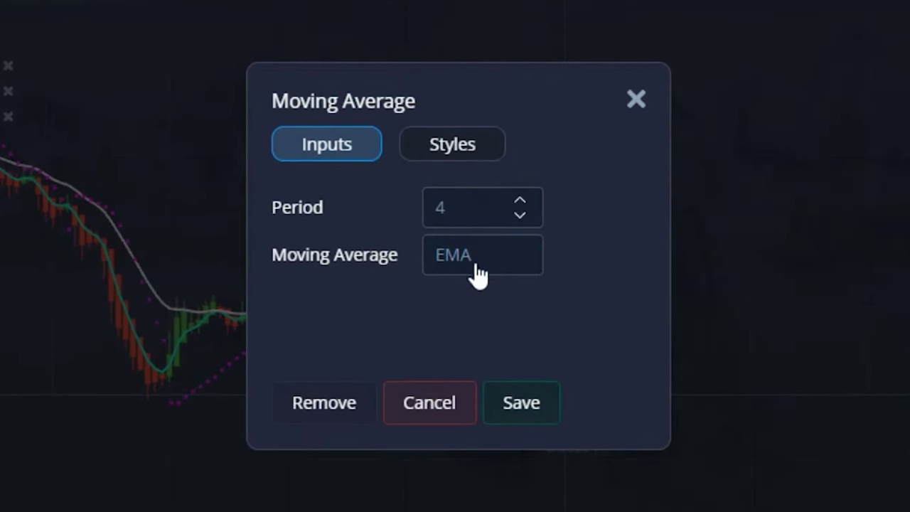
{"action": "left_click", "coordinate": [453, 143]}
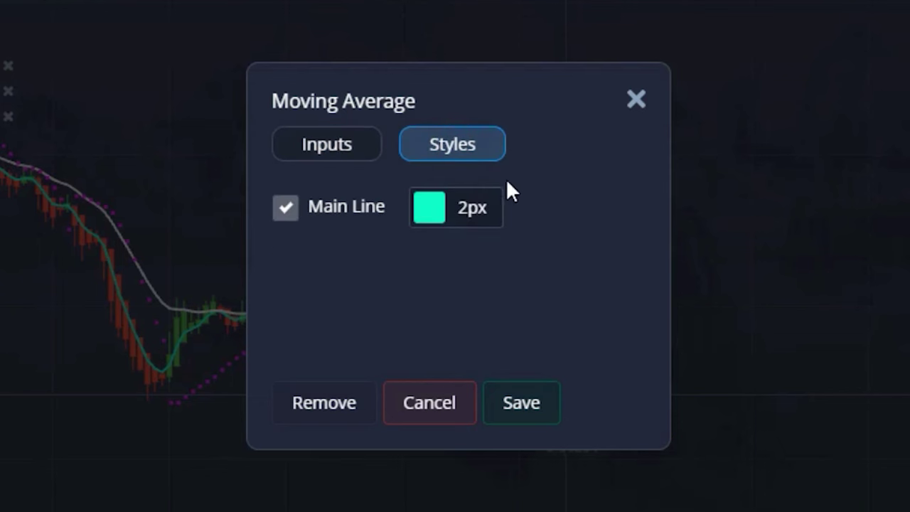
{"action": "left_click", "coordinate": [474, 212]}
{"action": "left_click", "coordinate": [492, 395]}
{"action": "left_click", "coordinate": [617, 210]}
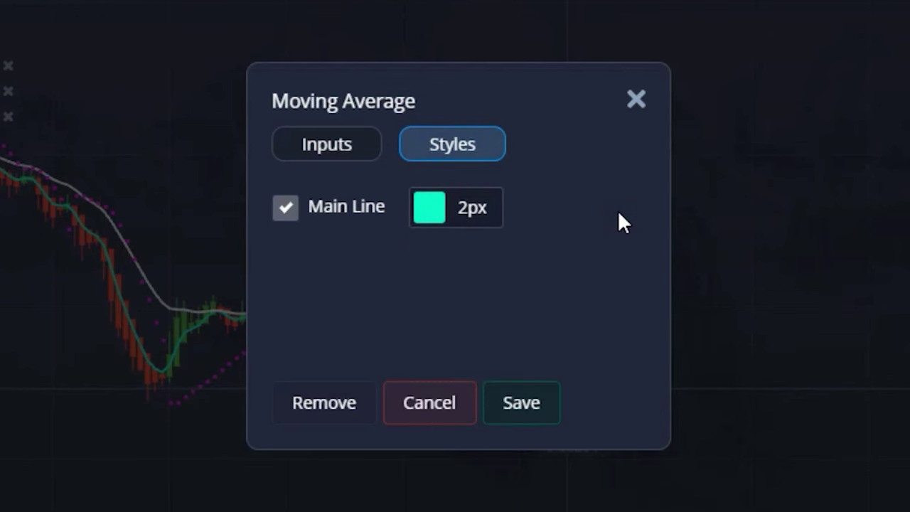
{"action": "left_click", "coordinate": [538, 418]}
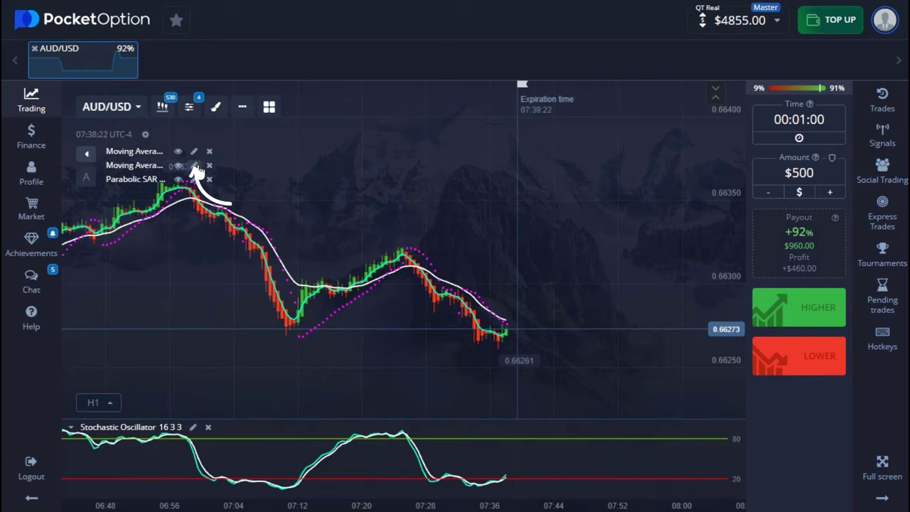
Set the second Moving Average's type to EMA and its main line width to 2px, and save the settings.
{"action": "left_click", "coordinate": [193, 165]}
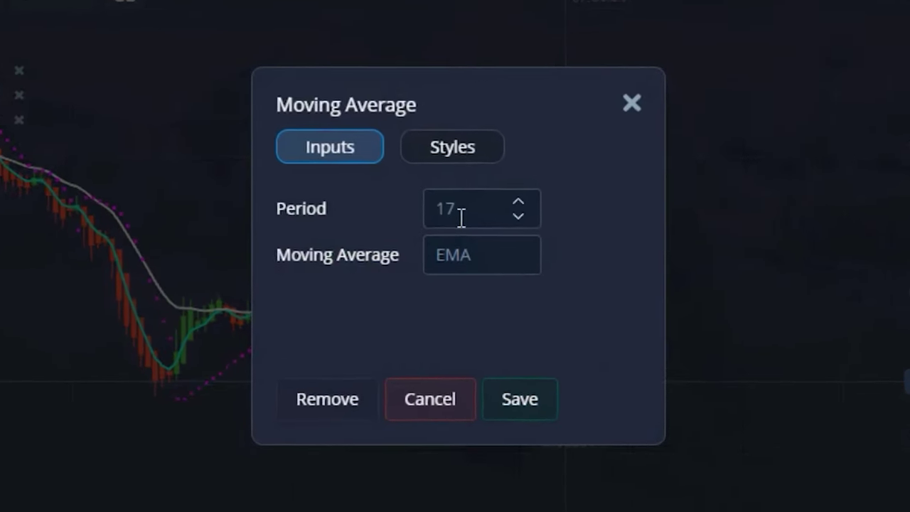
{"action": "left_click", "coordinate": [455, 257]}
{"action": "left_click", "coordinate": [473, 388]}
{"action": "left_click", "coordinate": [475, 133]}
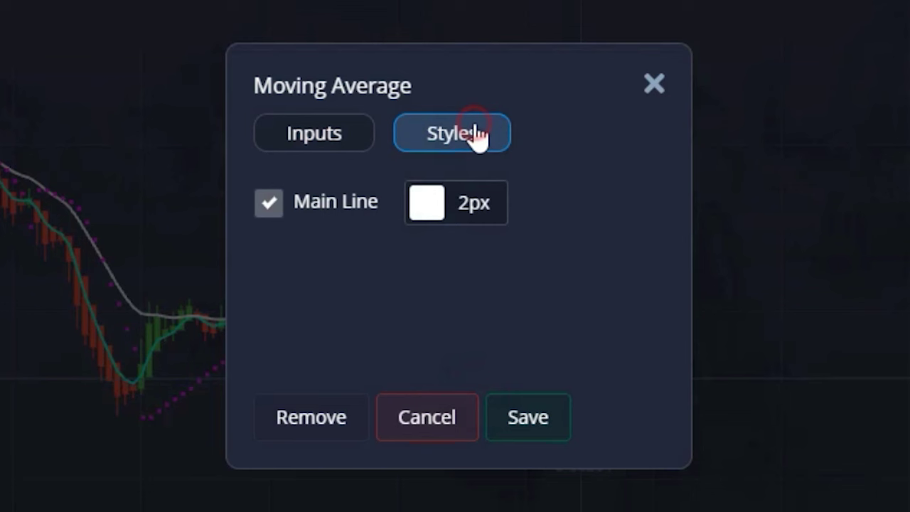
{"action": "left_click", "coordinate": [473, 214]}
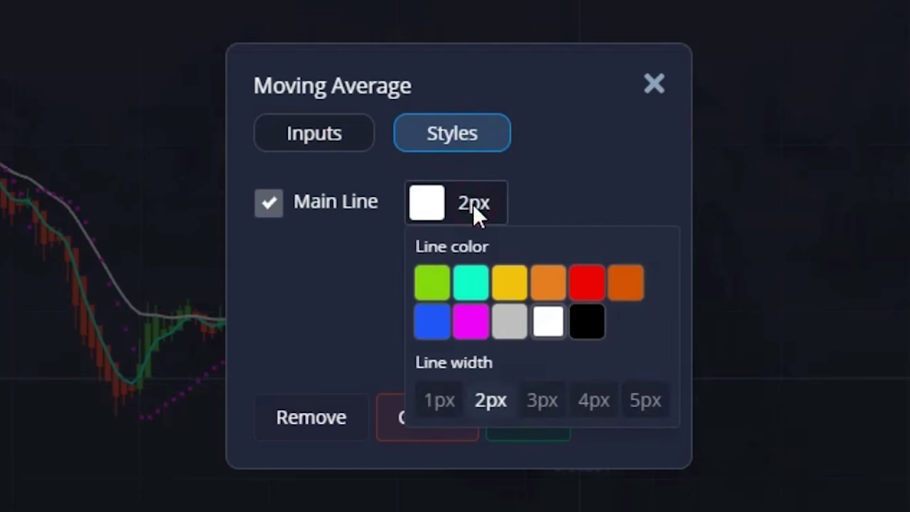
{"action": "left_click", "coordinate": [491, 402]}
{"action": "left_click", "coordinate": [588, 206]}
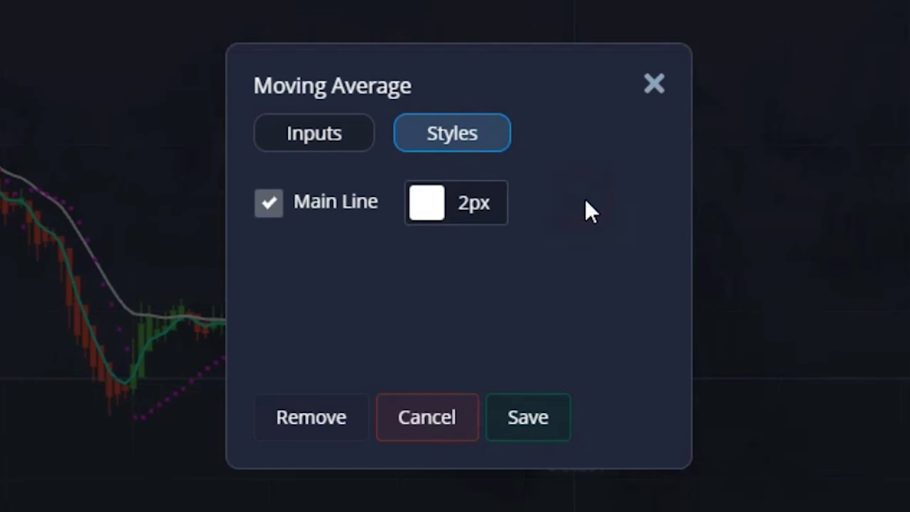
{"action": "left_click", "coordinate": [529, 418]}
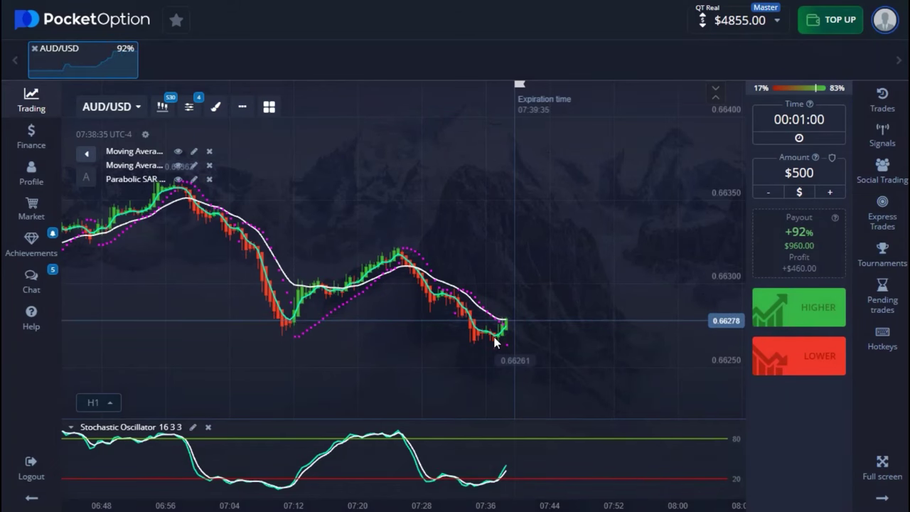
Review the Parabolic SAR's acceleration inputs and line style, and save the indicator's settings.
{"action": "left_click", "coordinate": [193, 179]}
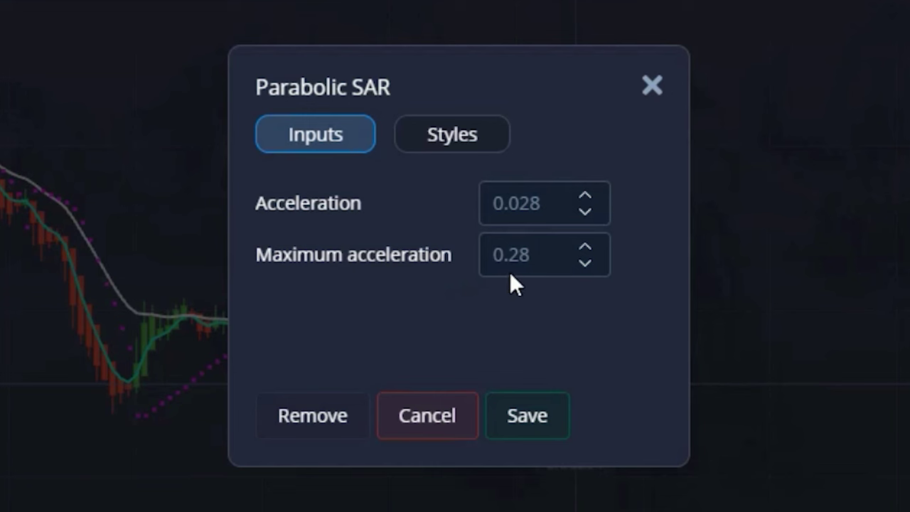
{"action": "left_click", "coordinate": [472, 155]}
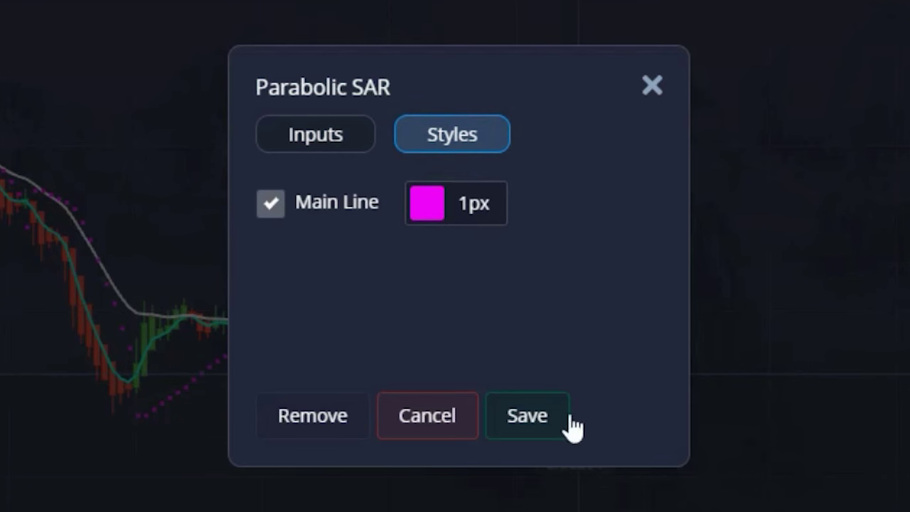
{"action": "left_click", "coordinate": [536, 426]}
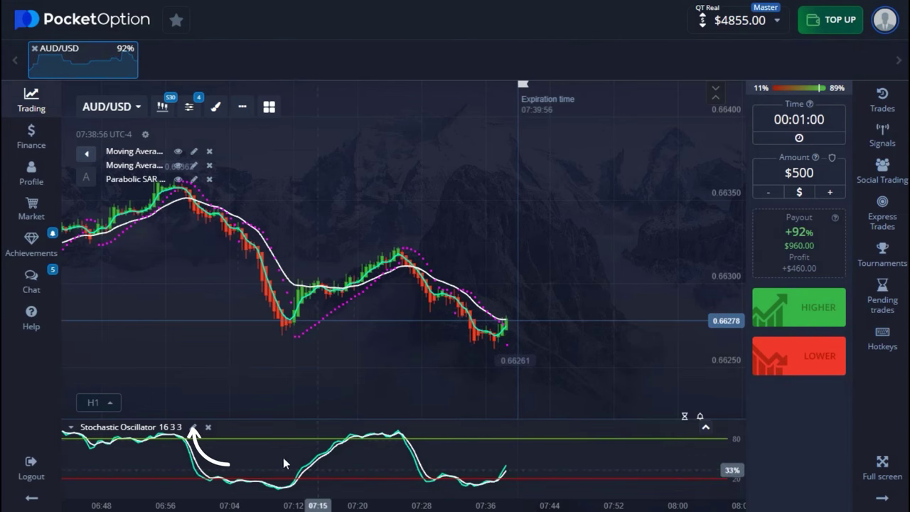
Review the Stochastic Oscillator's periods, moving average type and level styles, including the kPeriod line's color and width options.
{"action": "left_click", "coordinate": [192, 427]}
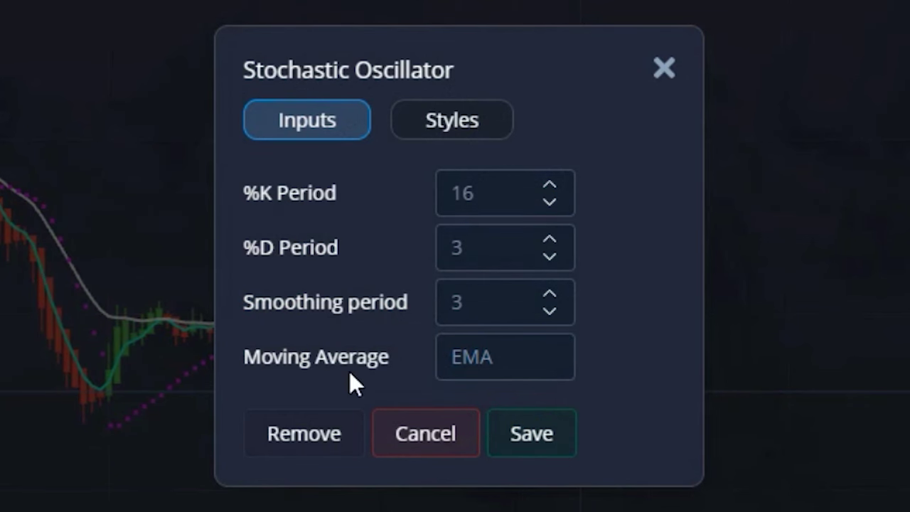
{"action": "left_click", "coordinate": [488, 375]}
{"action": "left_click", "coordinate": [487, 491]}
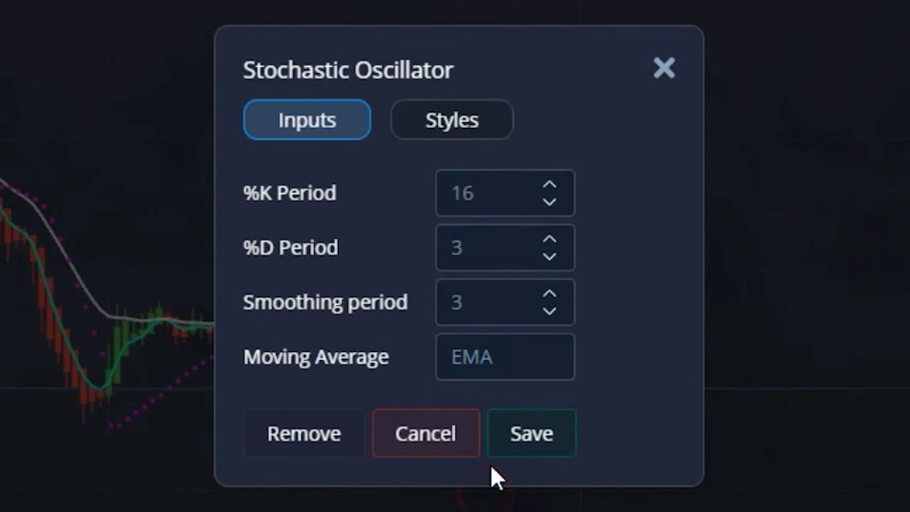
{"action": "left_click", "coordinate": [473, 135]}
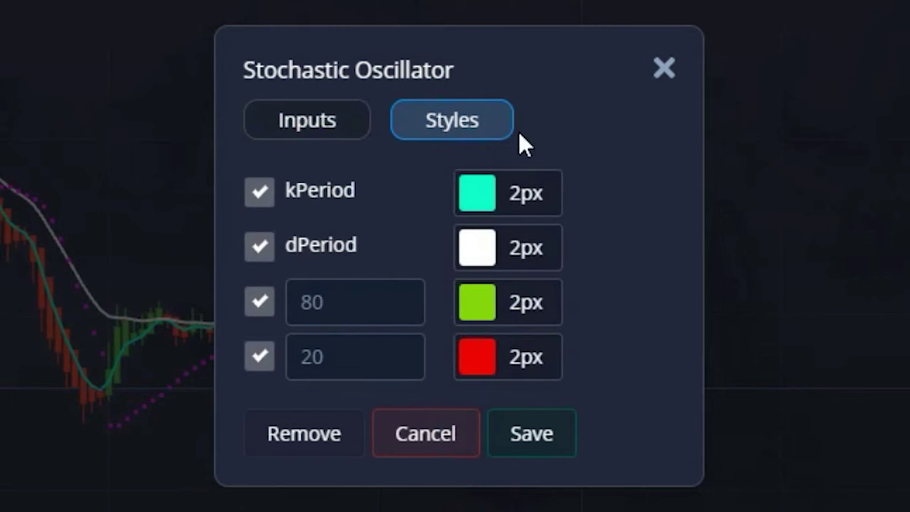
{"action": "left_click", "coordinate": [547, 184]}
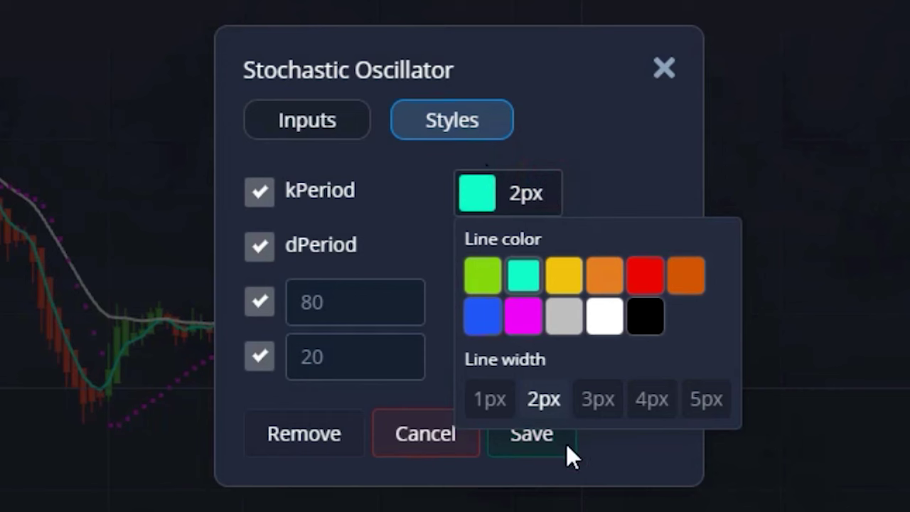
{"action": "left_click", "coordinate": [631, 159]}
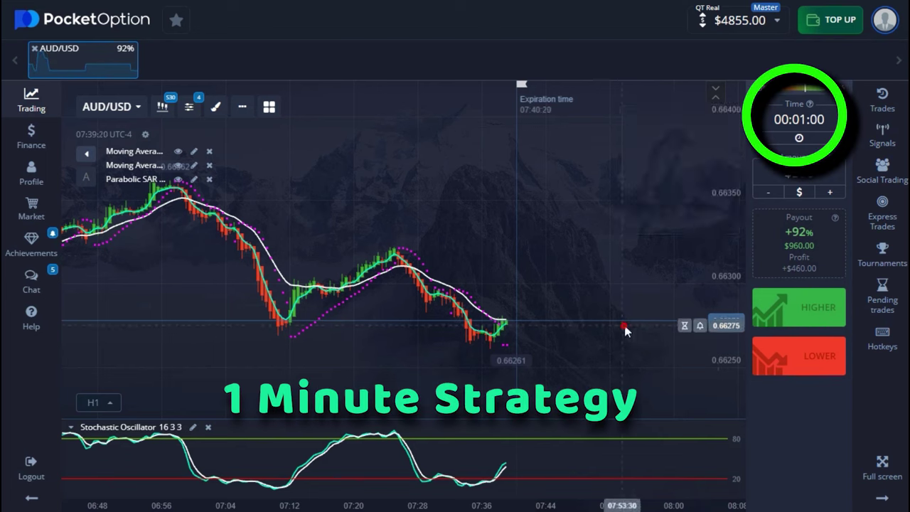
{"action": "left_click", "coordinate": [169, 104]}
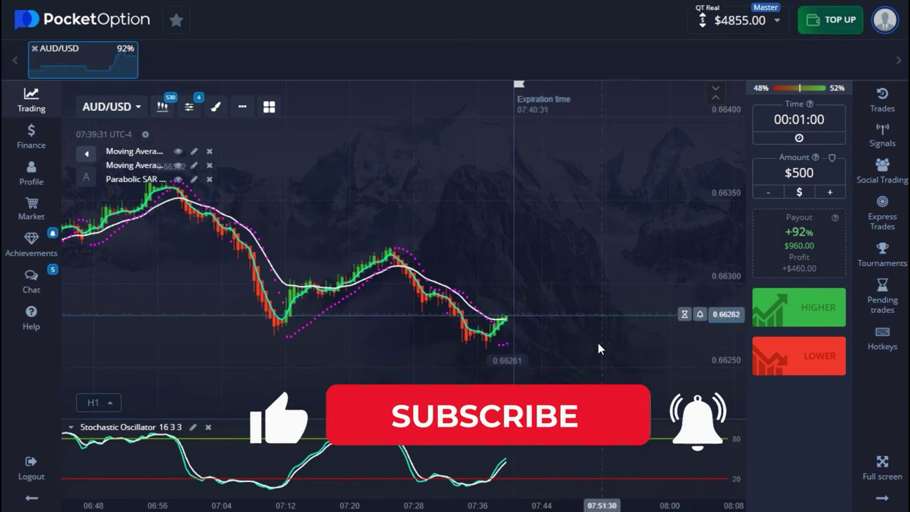
{"action": "scroll", "coordinate": [598, 343], "scroll_direction": "up", "scroll_amount": 3}
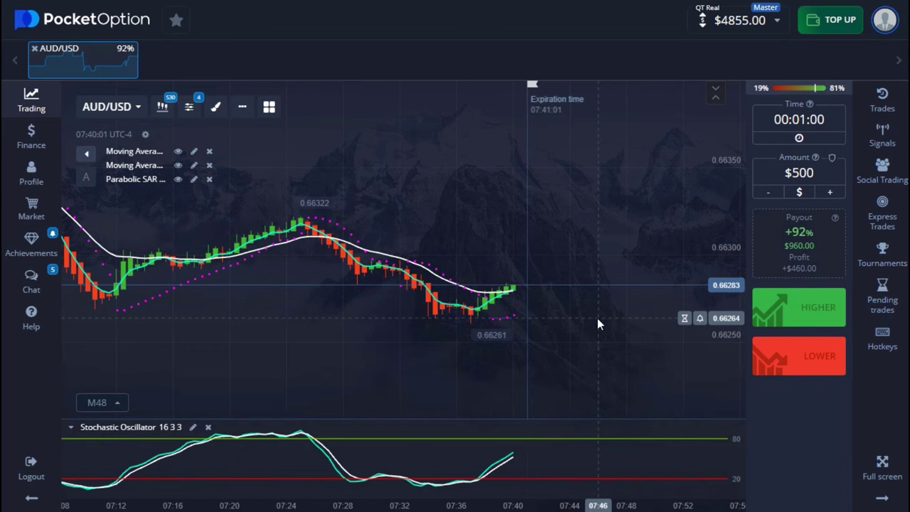
{"action": "scroll", "coordinate": [443, 280], "scroll_direction": "down", "scroll_amount": 3}
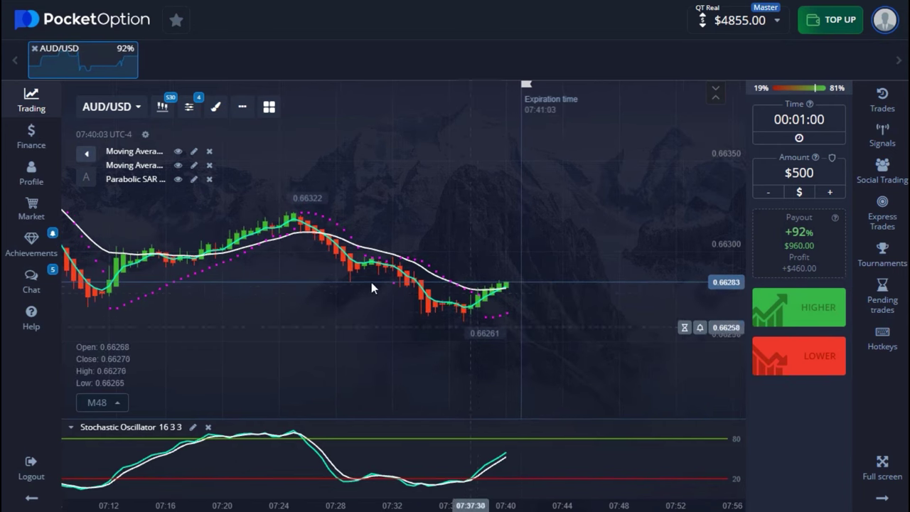
{"action": "scroll", "coordinate": [474, 256], "scroll_direction": "left", "scroll_amount": 5}
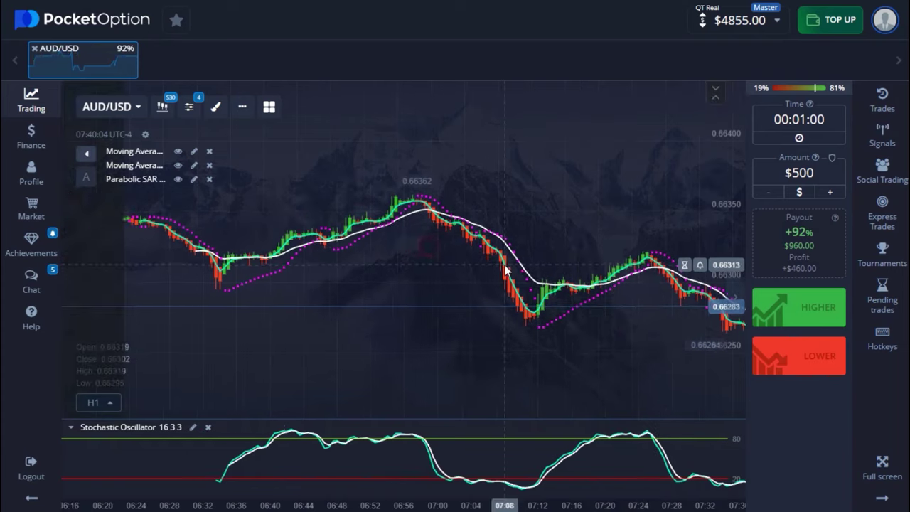
Add the CAD/CHF, CHF/JPY, EUR/JPY, EUR/USD and GBP/USD currency pairs to the favorites.
{"action": "left_click", "coordinate": [126, 107]}
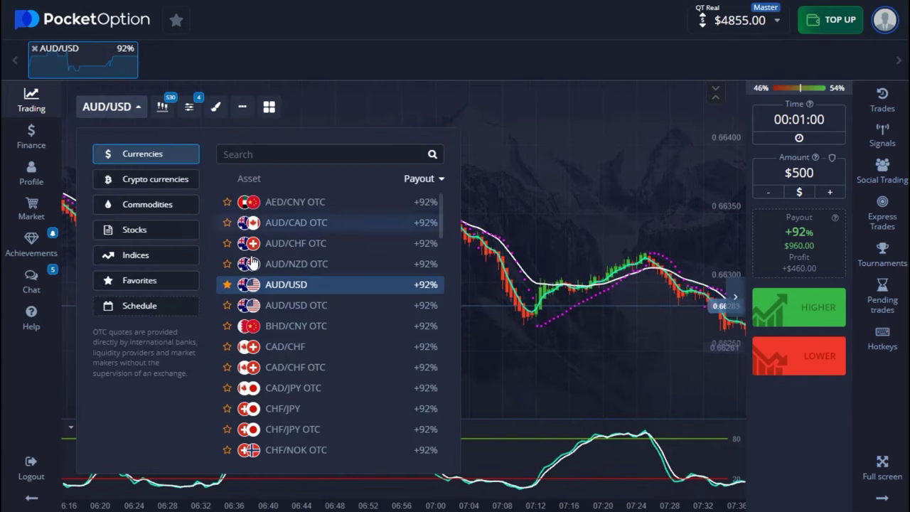
{"action": "left_click", "coordinate": [228, 284]}
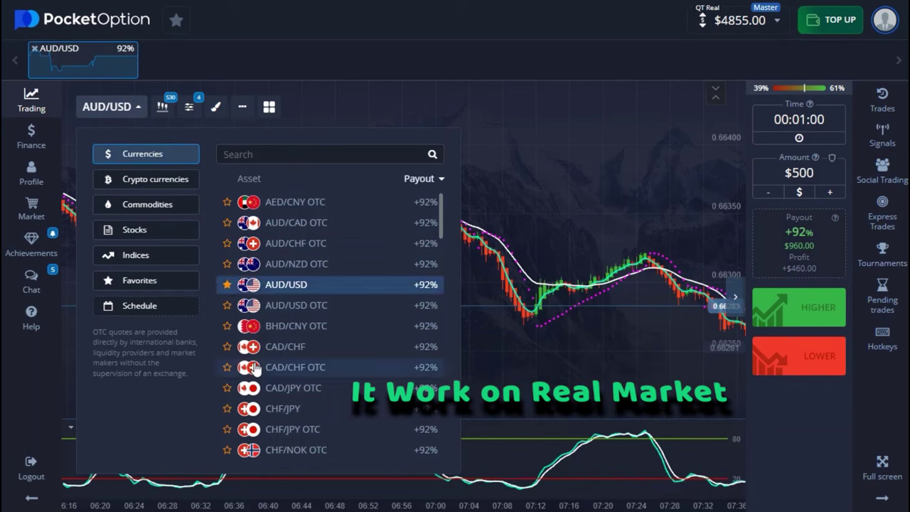
{"action": "left_click", "coordinate": [227, 346]}
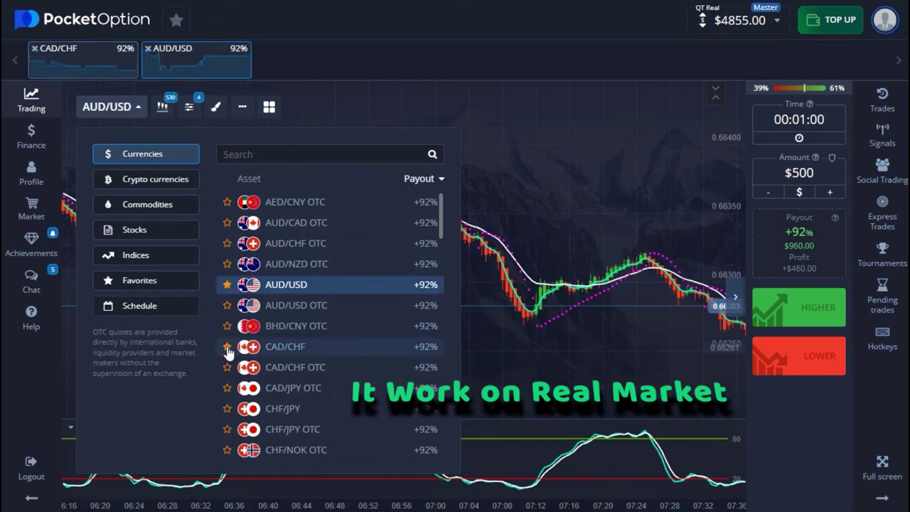
{"action": "left_click", "coordinate": [226, 410]}
{"action": "scroll", "coordinate": [320, 280], "scroll_direction": "down", "scroll_amount": 2}
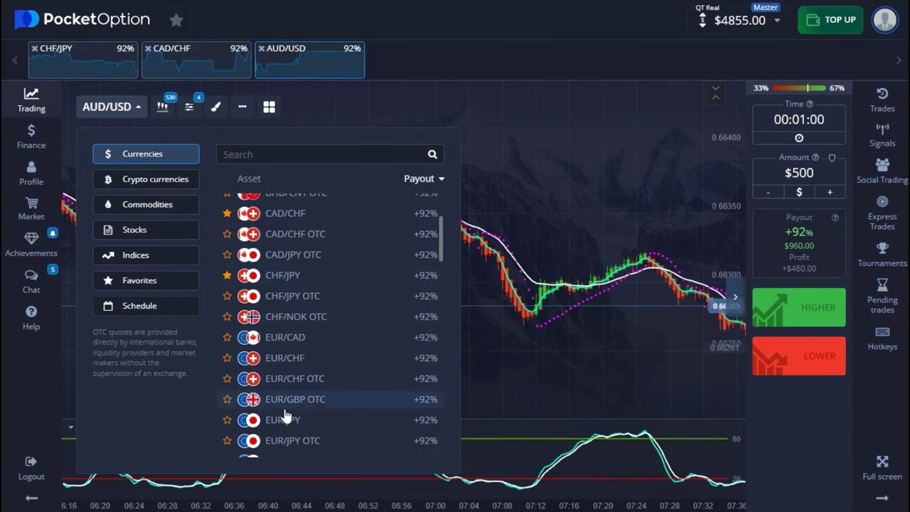
{"action": "left_click", "coordinate": [227, 419]}
{"action": "scroll", "coordinate": [315, 315], "scroll_direction": "down", "scroll_amount": 1}
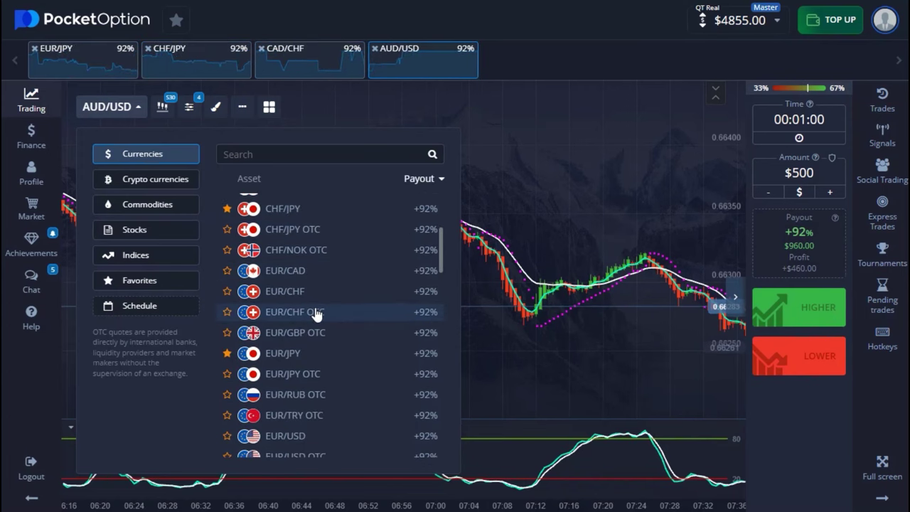
{"action": "left_click", "coordinate": [227, 436]}
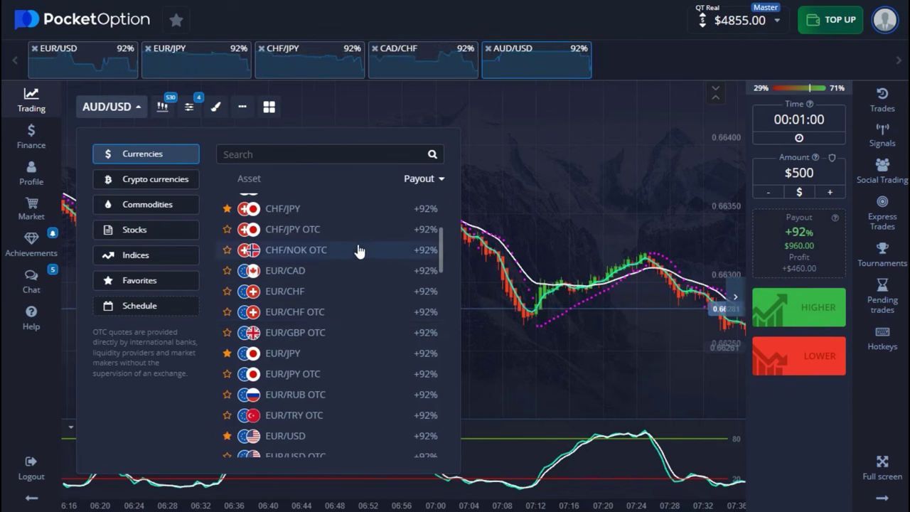
{"action": "scroll", "coordinate": [360, 252], "scroll_direction": "down", "scroll_amount": 3}
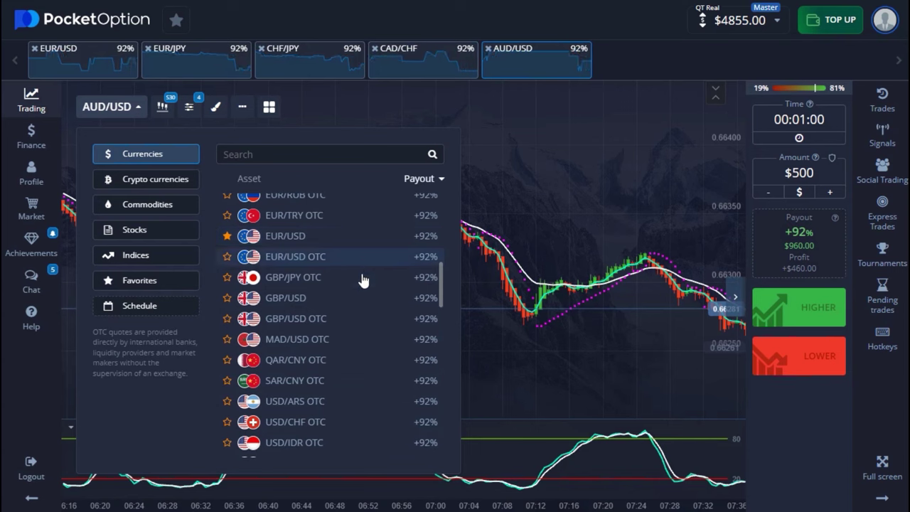
{"action": "left_click", "coordinate": [226, 298]}
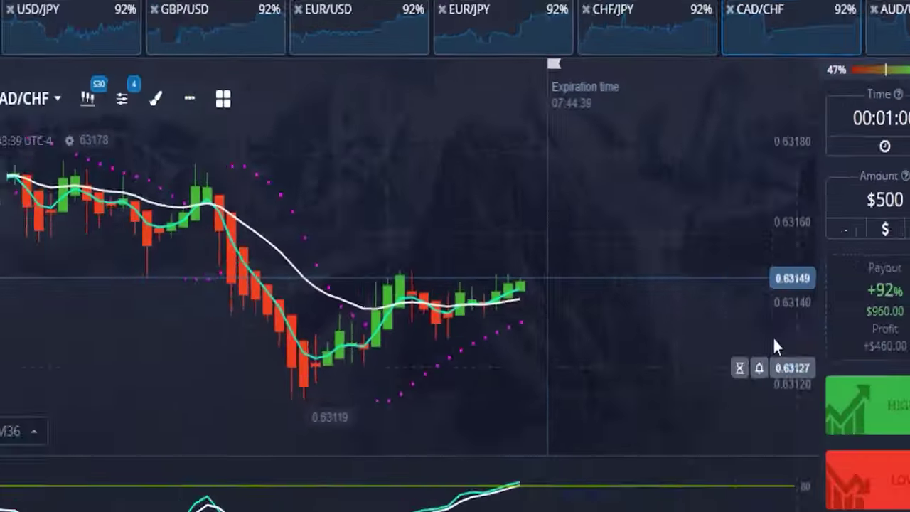
Capture the CAD/CHF chart together with its Stochastic Oscillator as a screen snip in Snipping Tool.
{"action": "scroll", "coordinate": [611, 276], "scroll_direction": "up", "scroll_amount": 1}
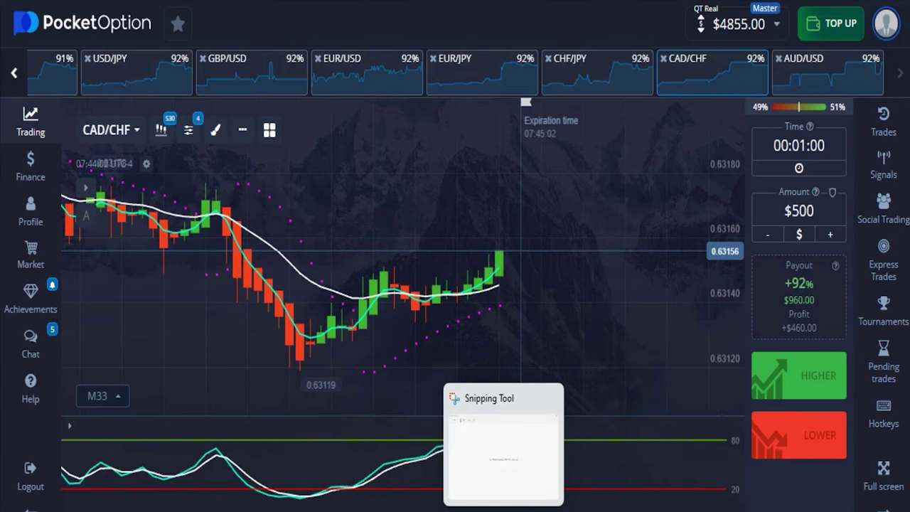
{"action": "key", "text": "super+shift+s"}
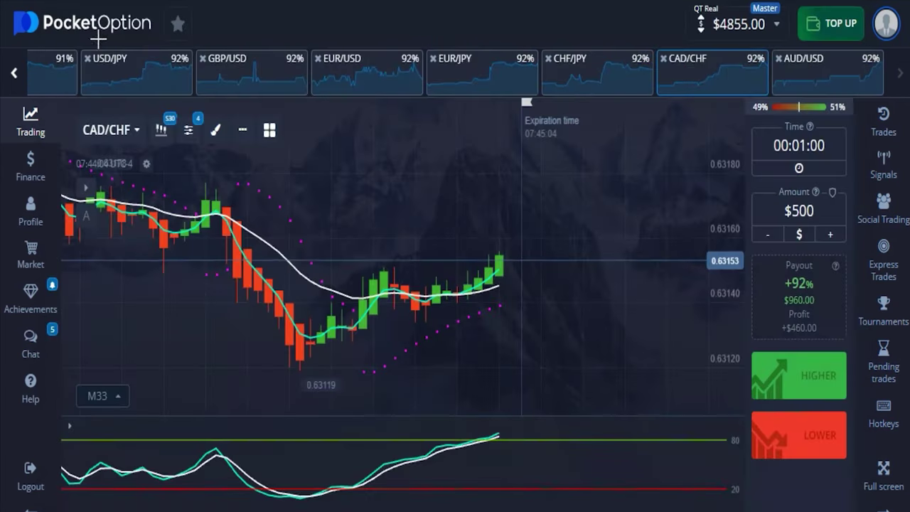
{"action": "left_click_drag", "start_coordinate": [131, 164], "coordinate": [702, 511]}
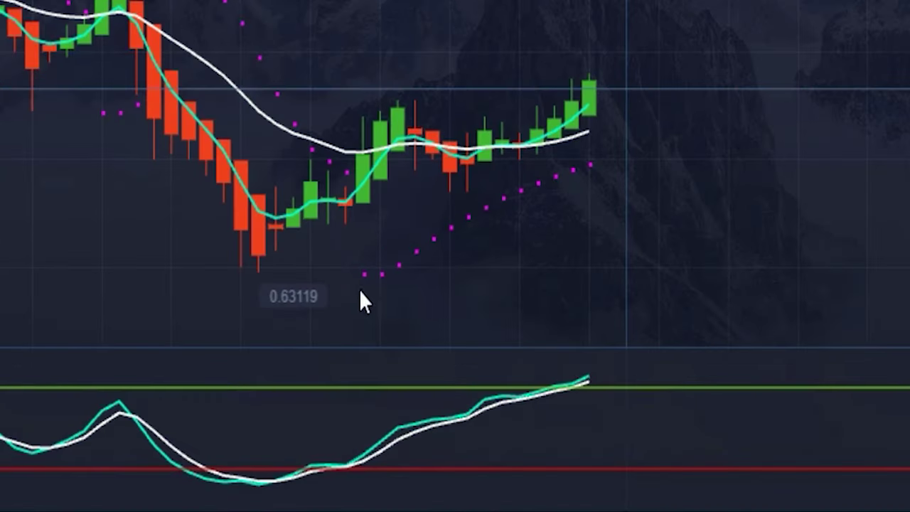
Draw a yellow arrow along the rising Parabolic SAR dots and circle the crossing of the two moving average lines on the snip.
{"action": "mouse_move", "coordinate": [364, 304]}
{"action": "left_mouse_down"}
{"action": "mouse_move", "coordinate": [428, 284]}
{"action": "mouse_move", "coordinate": [566, 203]}
{"action": "left_mouse_up"}
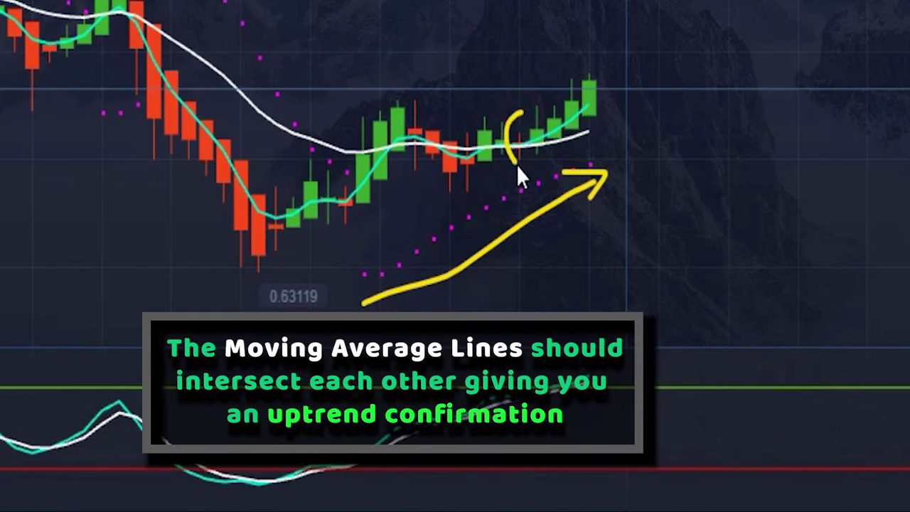
{"action": "left_click_drag", "start_coordinate": [541, 132], "coordinate": [532, 128]}
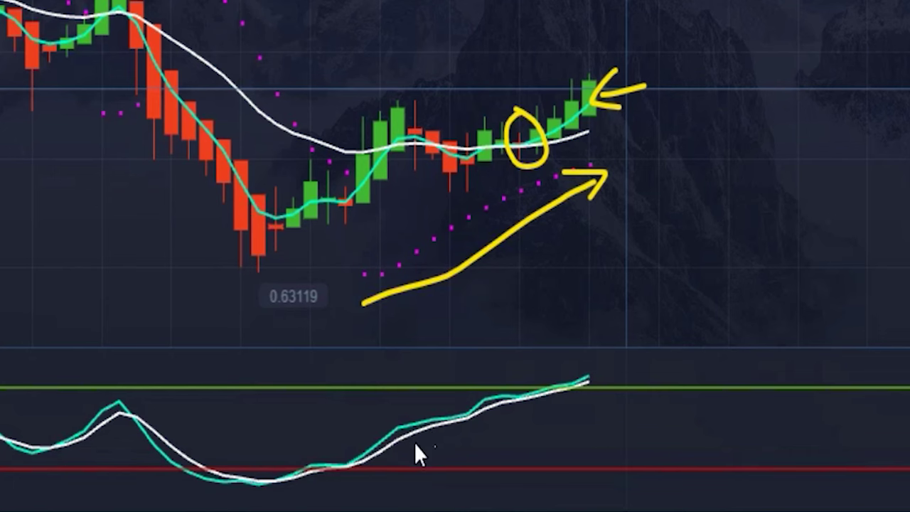
Draw a yellow line under the rising Stochastic lines and mark where they pass the upper level.
{"action": "left_click_drag", "start_coordinate": [381, 469], "coordinate": [467, 444]}
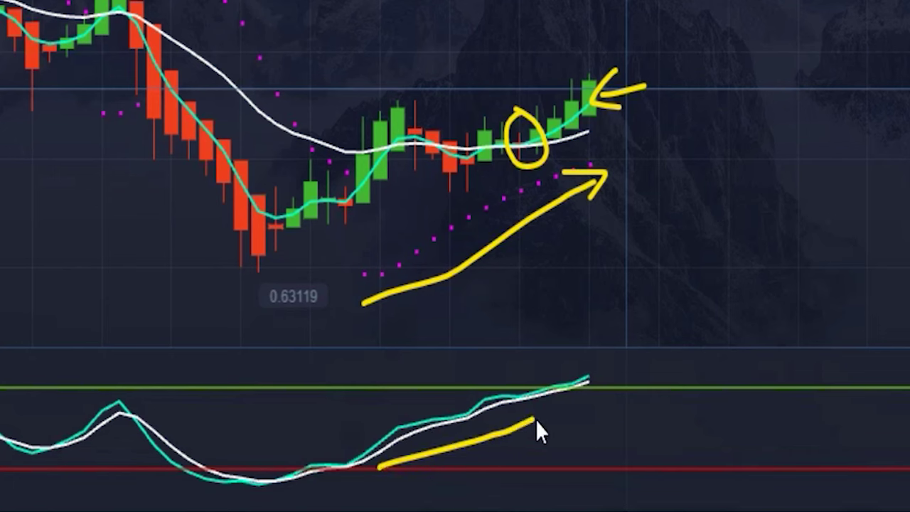
{"action": "left_click_drag", "start_coordinate": [562, 392], "coordinate": [580, 386]}
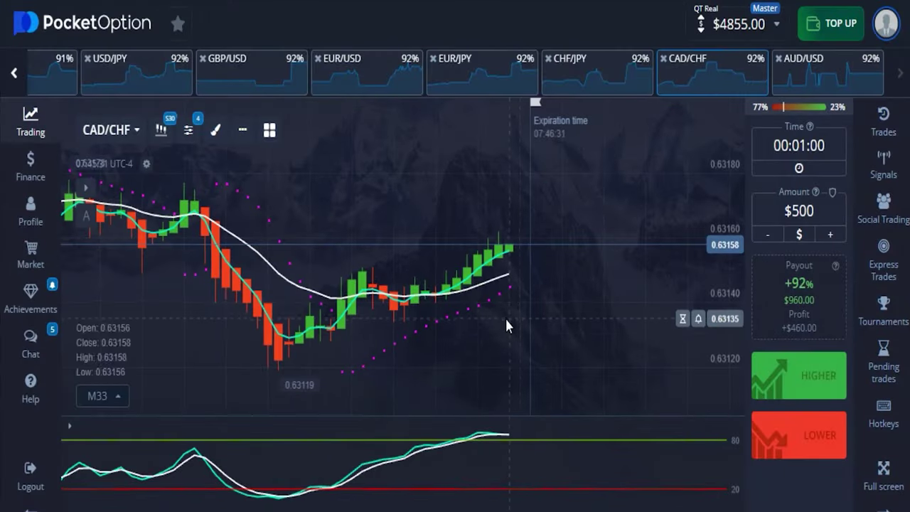
Place a $500 Higher trade on CAD/CHF with a one-minute expiration.
{"action": "scroll", "coordinate": [589, 206], "scroll_direction": "down", "scroll_amount": 3}
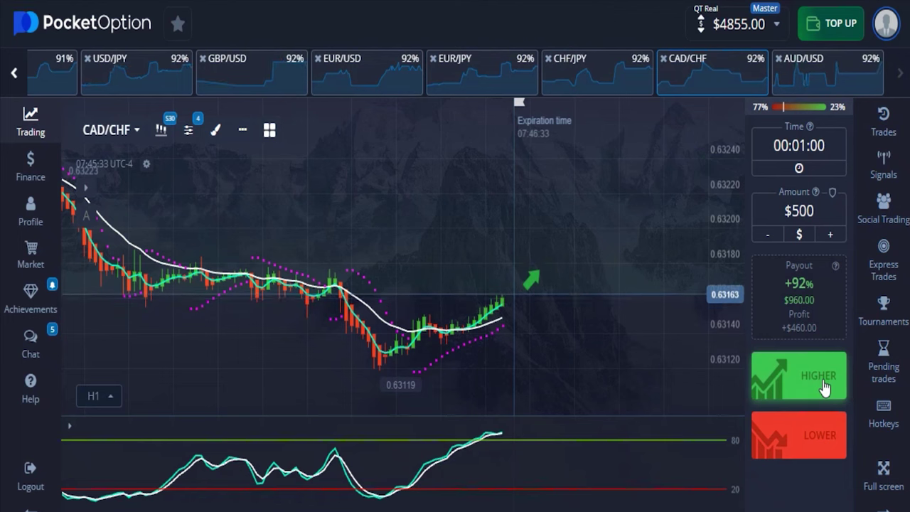
{"action": "key", "text": "shift+w"}
{"action": "scroll", "coordinate": [558, 208], "scroll_direction": "up", "scroll_amount": 3}
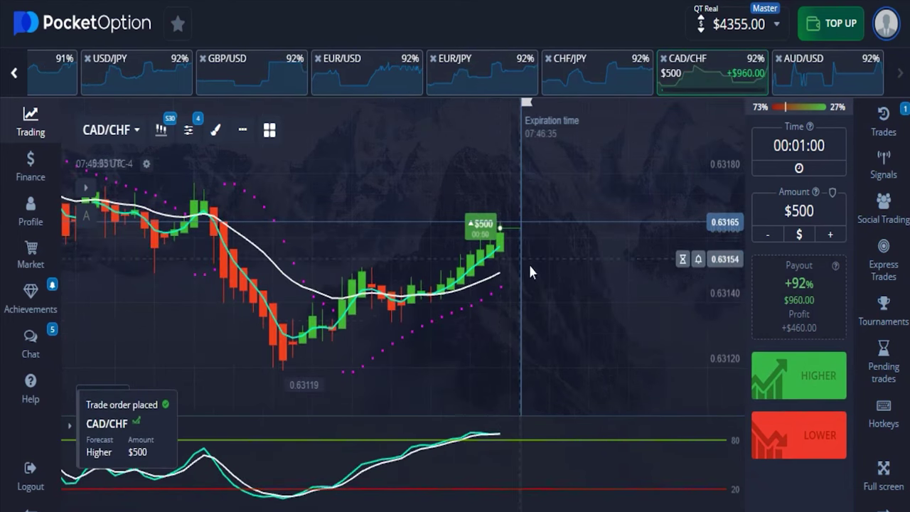
Follow the open CAD/CHF trade against the price and Stochastic lines, and show the list of opened trades.
{"action": "scroll", "coordinate": [540, 245], "scroll_direction": "up", "scroll_amount": 3}
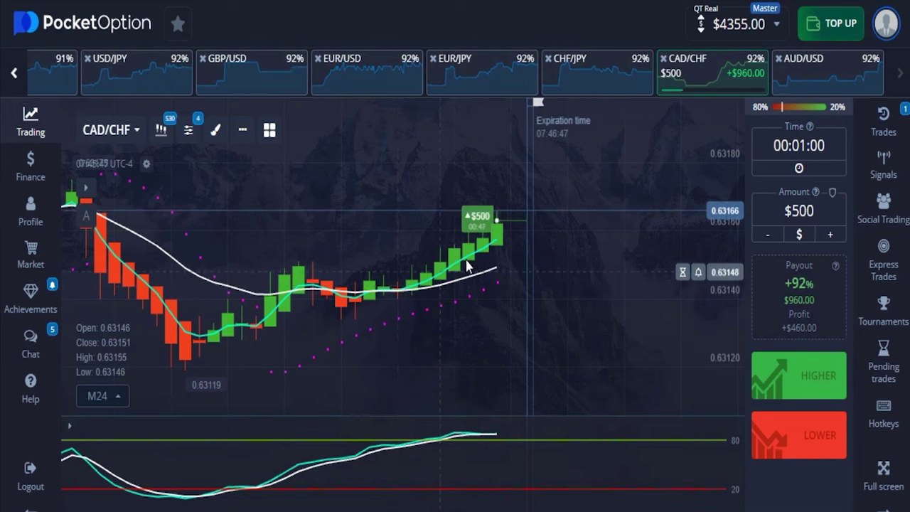
{"action": "scroll", "coordinate": [525, 253], "scroll_direction": "down", "scroll_amount": 2}
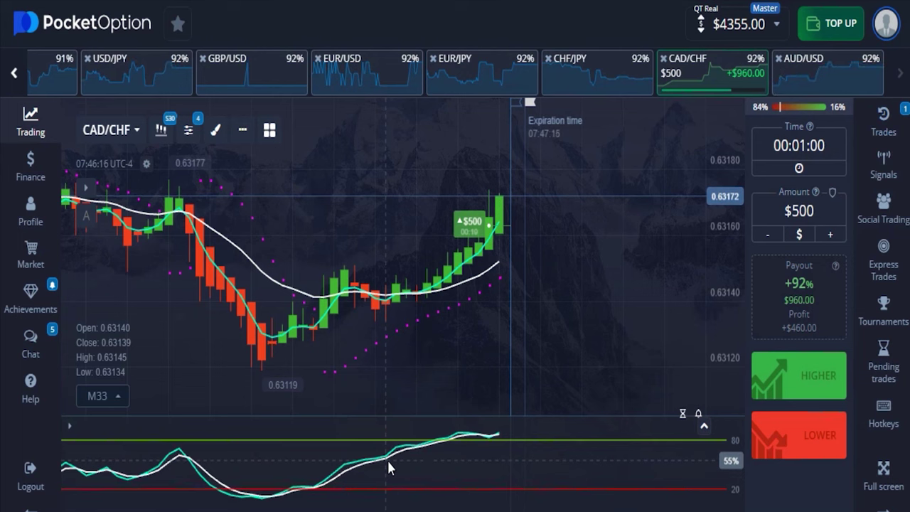
{"action": "left_click", "coordinate": [310, 474]}
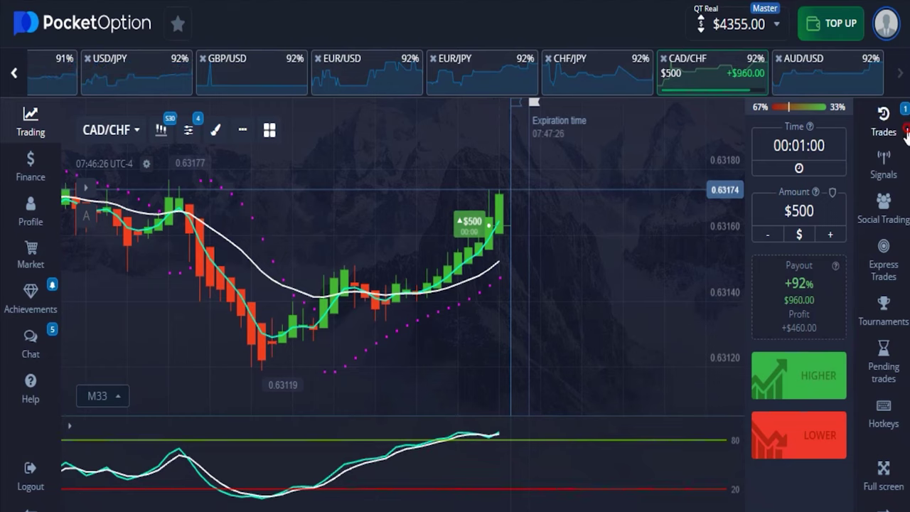
{"action": "left_click", "coordinate": [903, 130]}
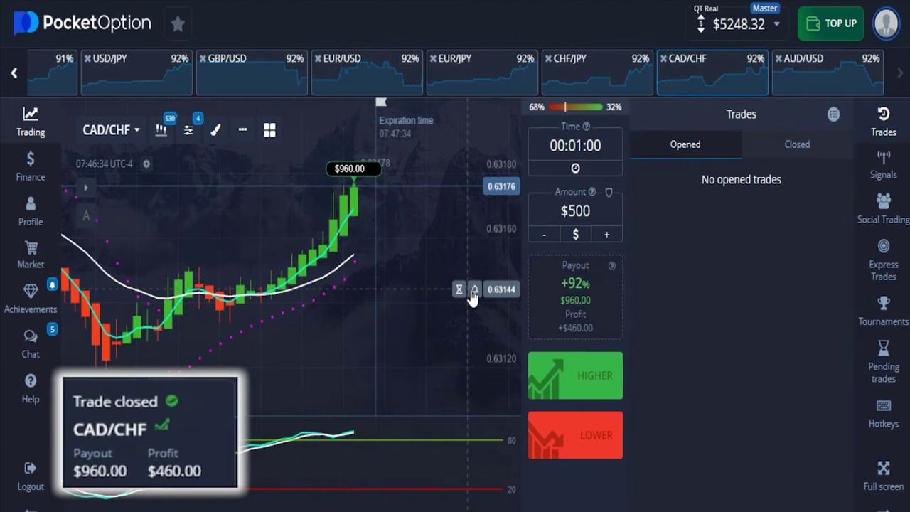
Check the GBP/USD, EUR/JPY, CHF/JPY and CAD/CHF charts for a trade setup matching the strategy.
{"action": "scroll", "coordinate": [439, 270], "scroll_direction": "down", "scroll_amount": 3}
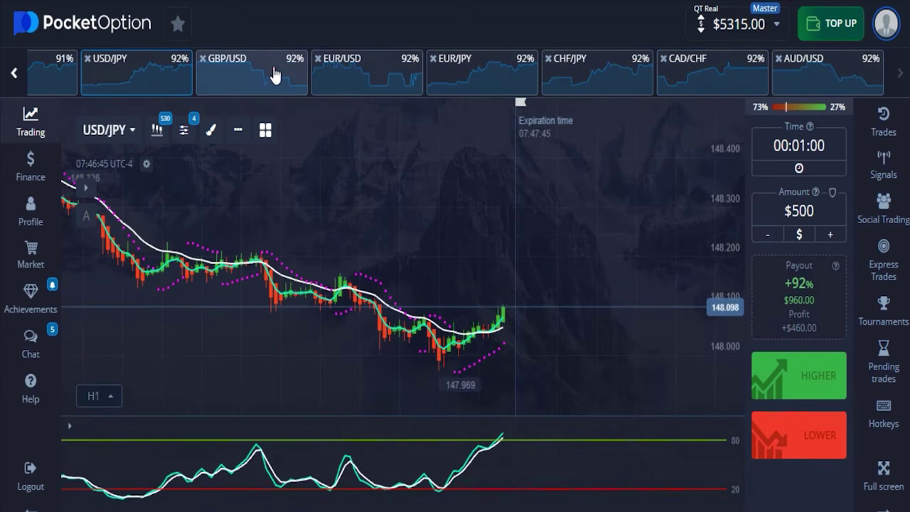
{"action": "left_click", "coordinate": [249, 71]}
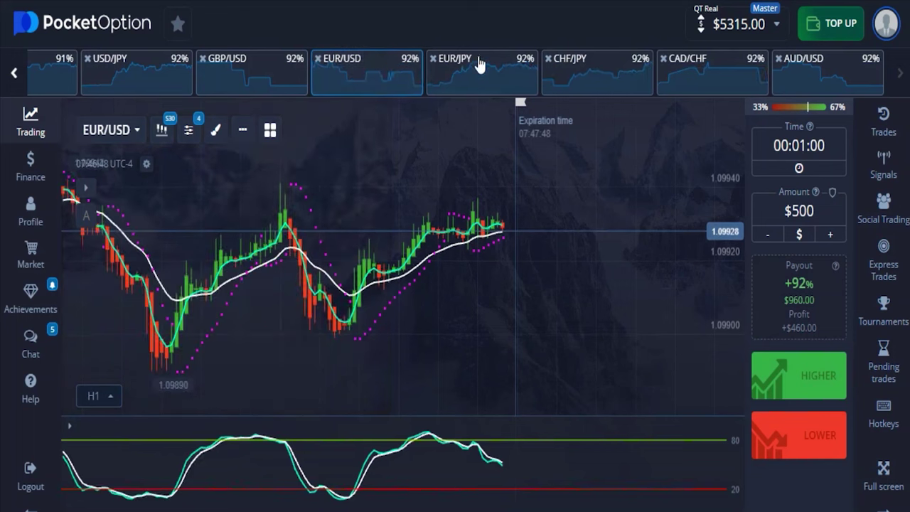
{"action": "left_click", "coordinate": [508, 73]}
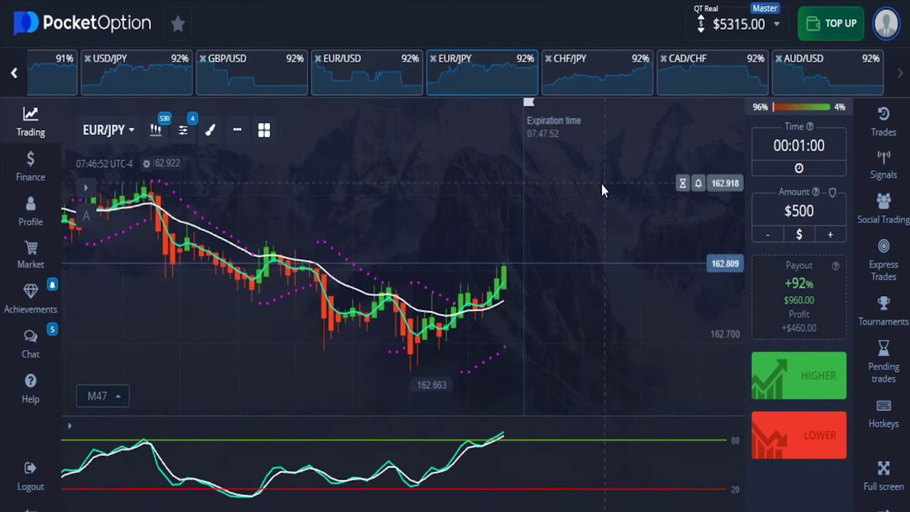
{"action": "left_click", "coordinate": [609, 65]}
{"action": "left_click", "coordinate": [720, 83]}
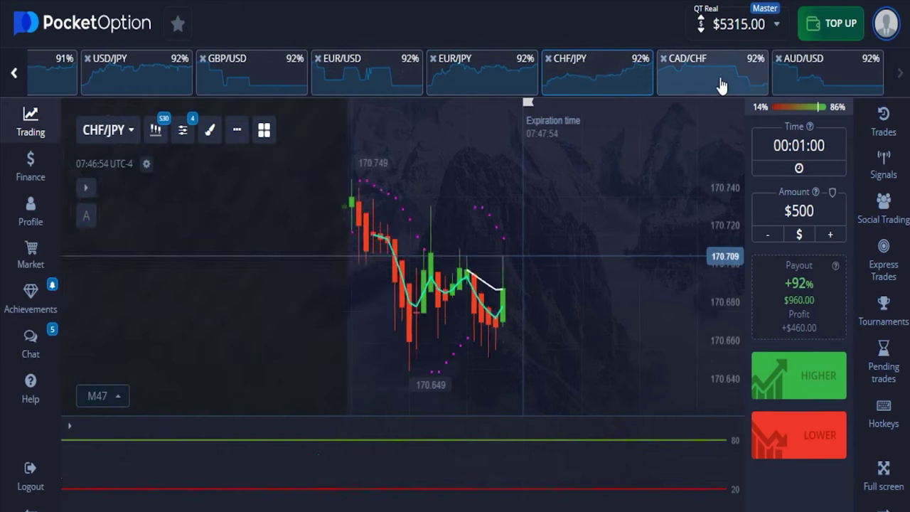
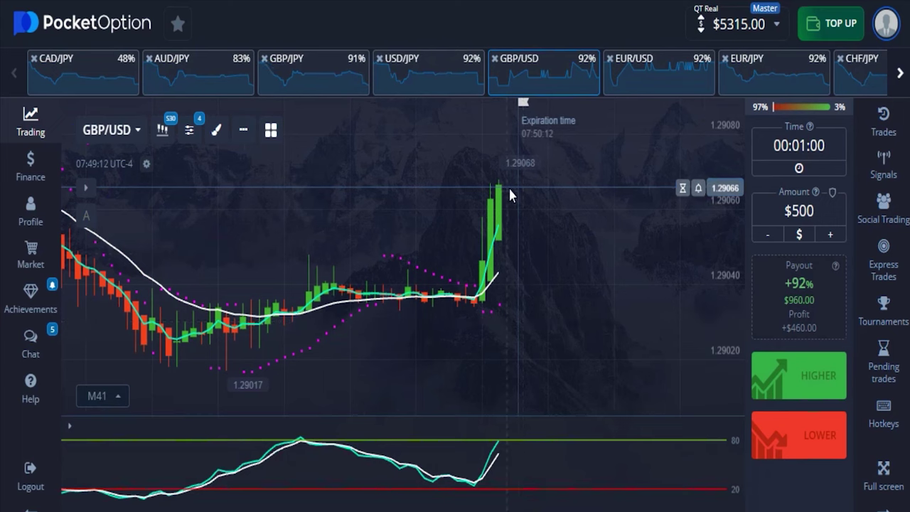
Place two $500 Higher trades on GBP/USD with a one-minute expiration.
{"action": "scroll", "coordinate": [543, 270], "scroll_direction": "up", "scroll_amount": 1}
{"action": "left_click", "coordinate": [787, 389]}
{"action": "left_click", "coordinate": [787, 390]}
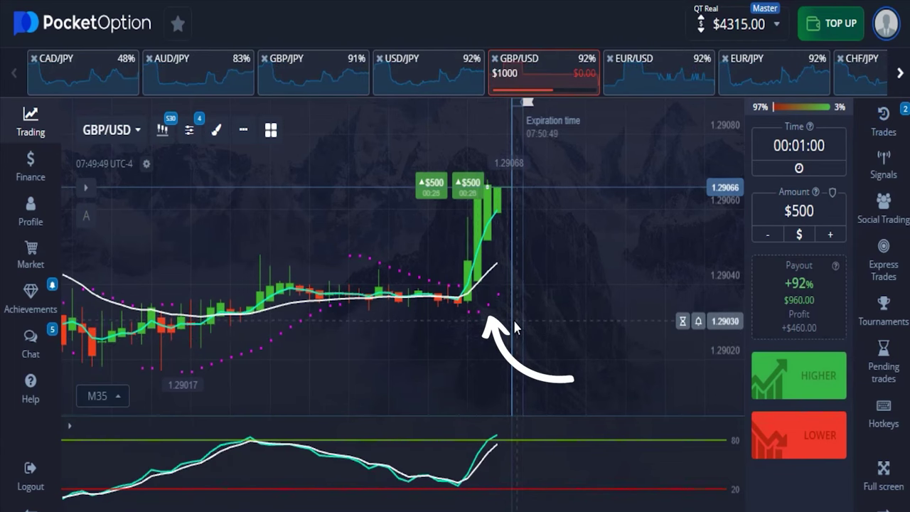
Follow the two GBP/USD trades in the list of opened trades until they expire, and hide the list.
{"action": "left_click", "coordinate": [883, 121]}
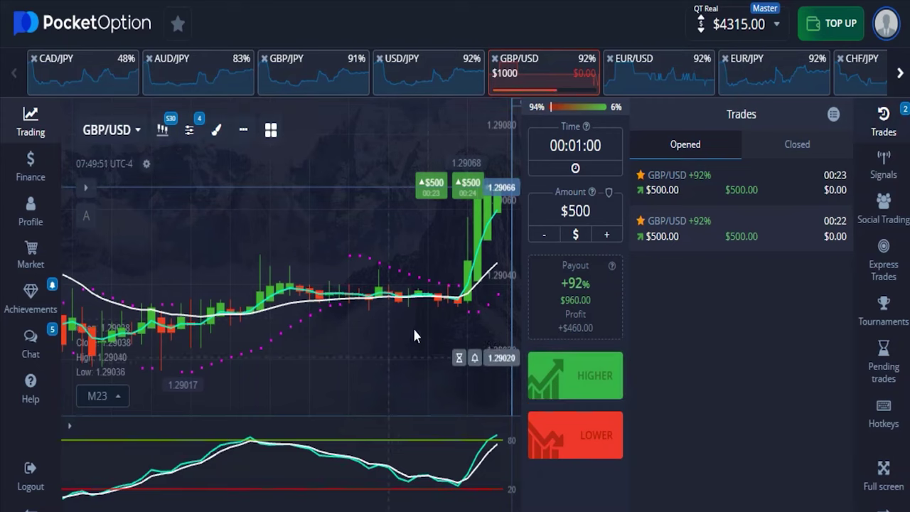
{"action": "scroll", "coordinate": [396, 223], "scroll_direction": "up", "scroll_amount": 4}
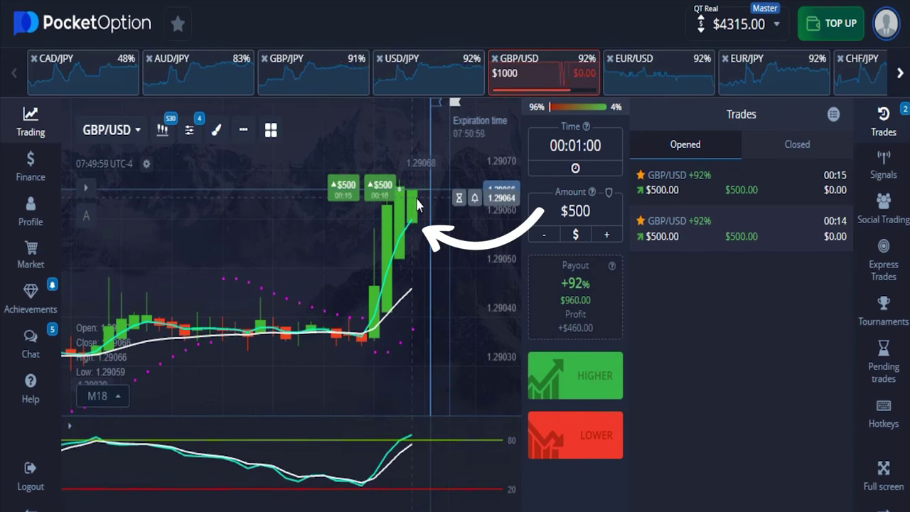
{"action": "left_click_drag", "start_coordinate": [418, 204], "coordinate": [342, 299]}
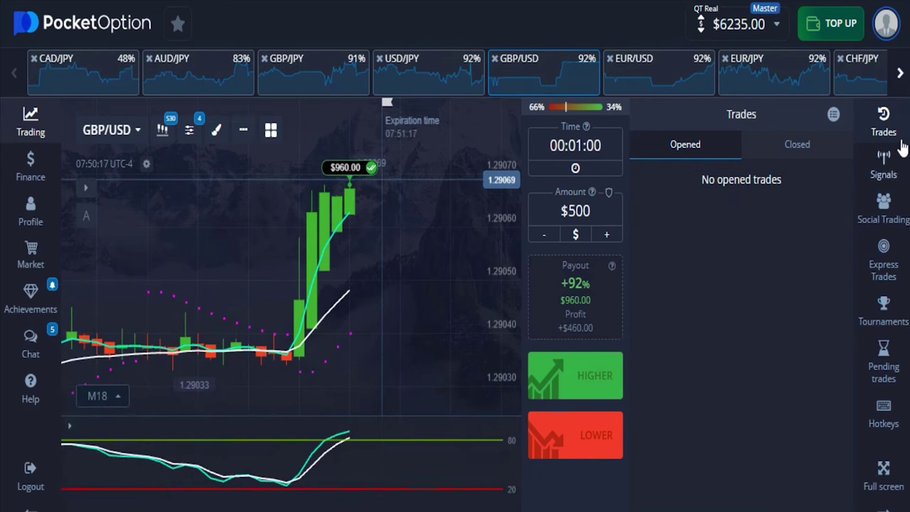
{"action": "left_click", "coordinate": [885, 125]}
{"action": "scroll", "coordinate": [411, 316], "scroll_direction": "down", "scroll_amount": 3}
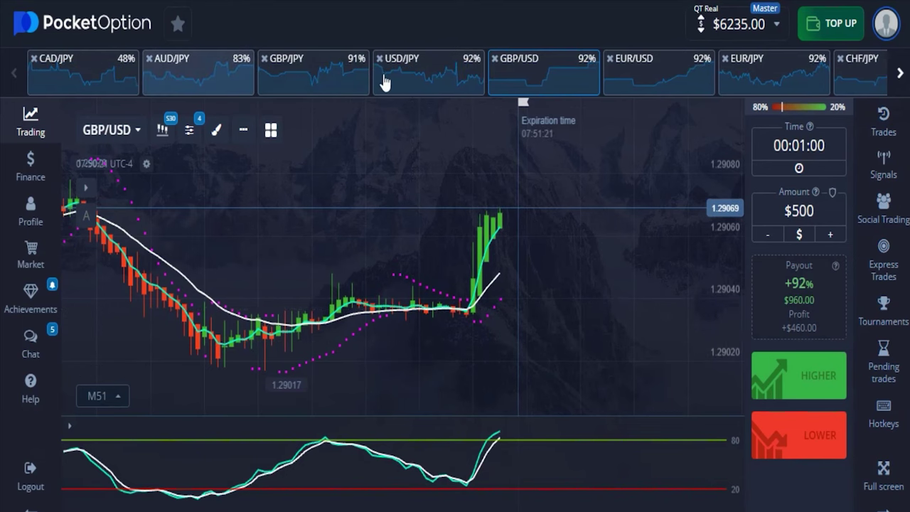
Place two $500 Lower trades on EUR/USD with a one-minute expiration.
{"action": "left_click", "coordinate": [309, 87]}
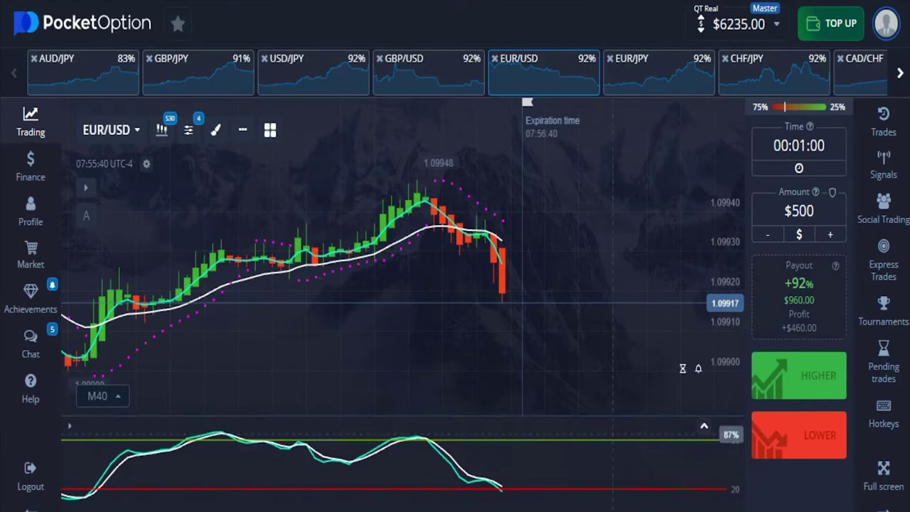
{"action": "left_click", "coordinate": [812, 454]}
{"action": "left_click", "coordinate": [810, 447]}
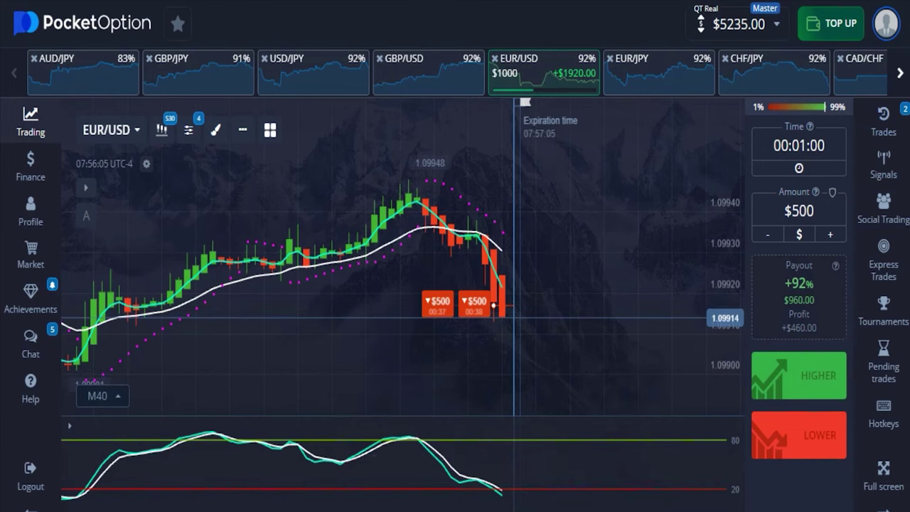
Capture the EUR/USD chart together with its Stochastic Oscillator as a screen snip.
{"action": "key", "text": "super+shift+s"}
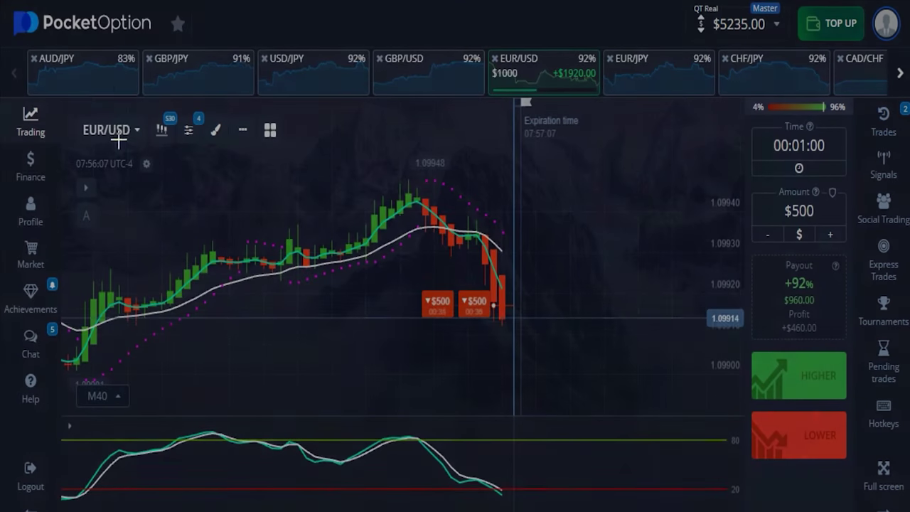
{"action": "left_click_drag", "start_coordinate": [111, 96], "coordinate": [636, 509]}
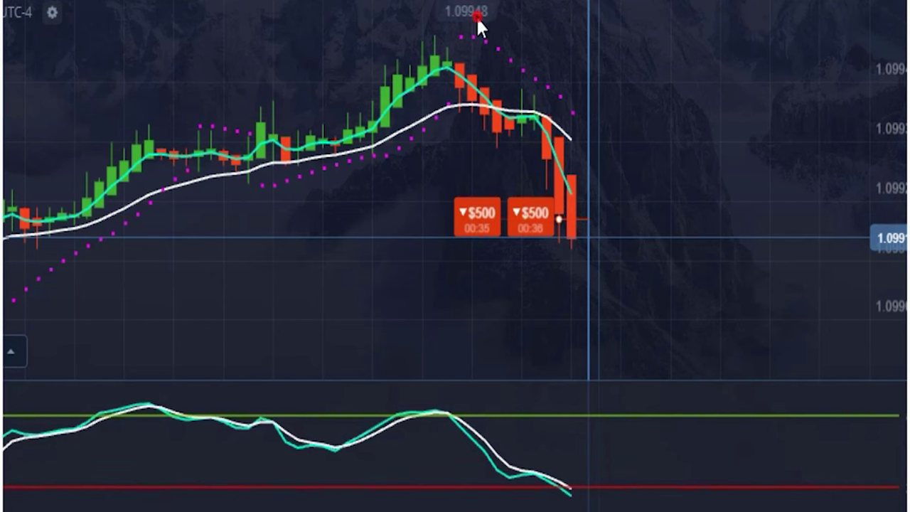
Mark the downtrend on the snip with yellow arrows along the Parabolic SAR dots and moving averages, and circles on the moving average and Stochastic crossings.
{"action": "left_click_drag", "start_coordinate": [477, 18], "coordinate": [503, 32]}
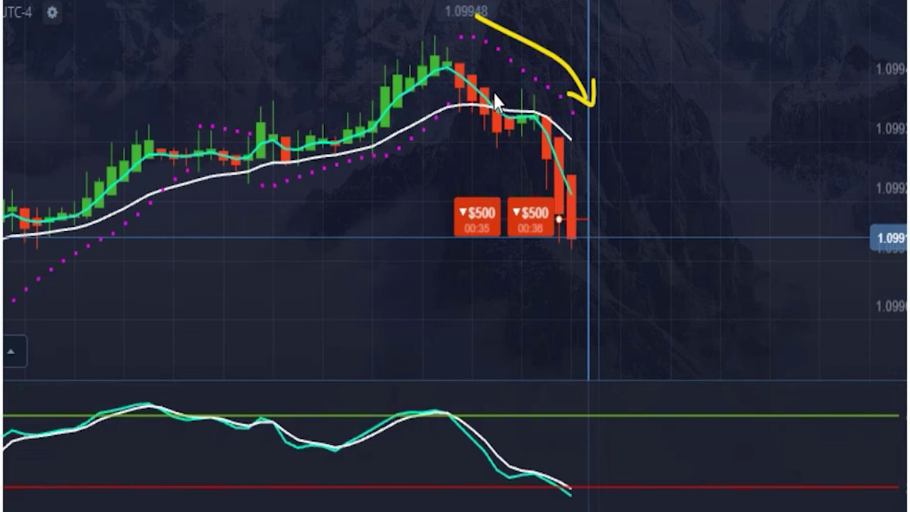
{"action": "left_click_drag", "start_coordinate": [480, 96], "coordinate": [488, 128]}
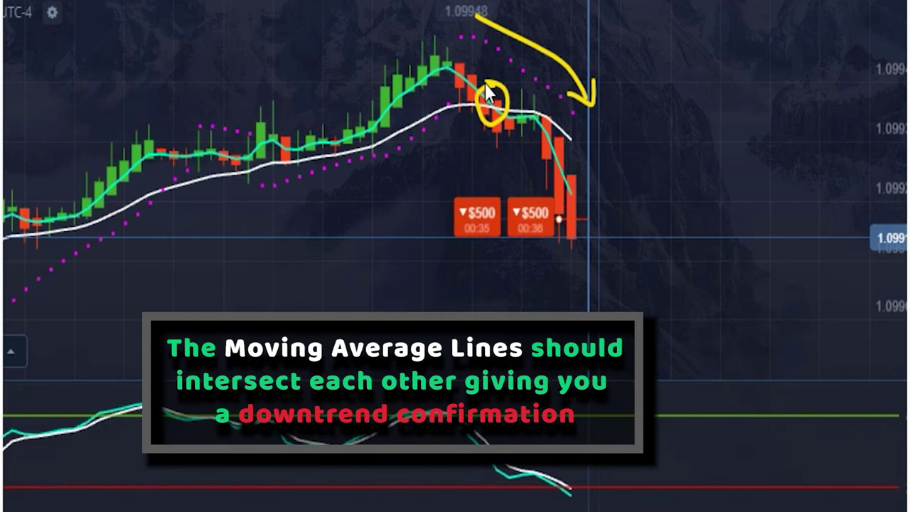
{"action": "left_click_drag", "start_coordinate": [519, 91], "coordinate": [586, 157]}
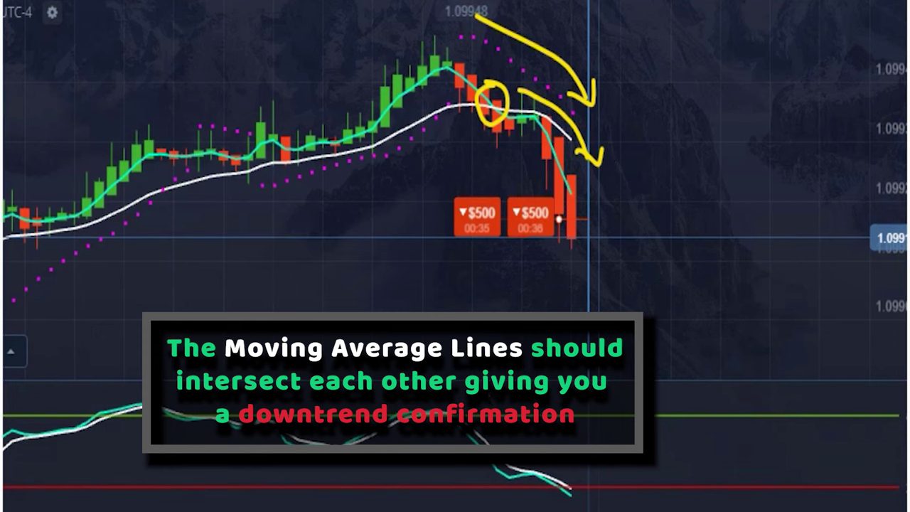
{"action": "mouse_move", "coordinate": [448, 388]}
{"action": "left_mouse_down"}
{"action": "mouse_move", "coordinate": [426, 412]}
{"action": "mouse_move", "coordinate": [473, 437]}
{"action": "left_mouse_up"}
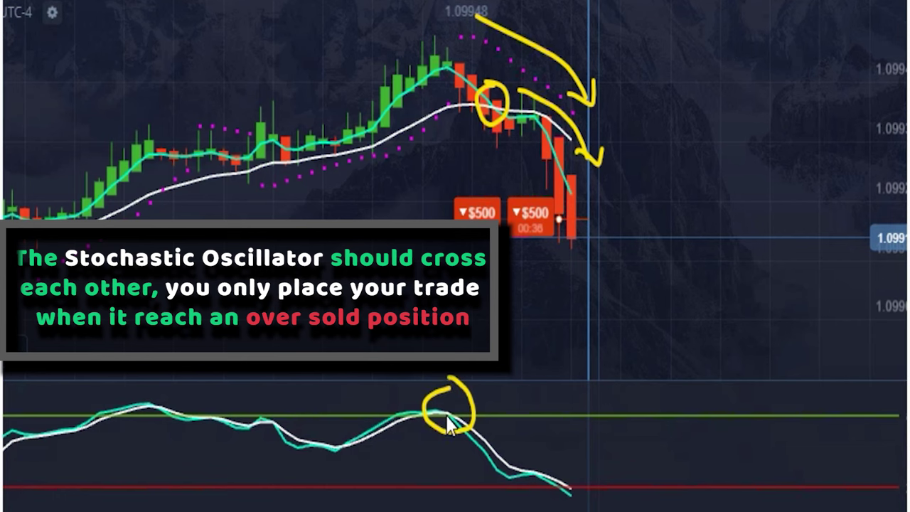
{"action": "left_click_drag", "start_coordinate": [551, 466], "coordinate": [577, 486]}
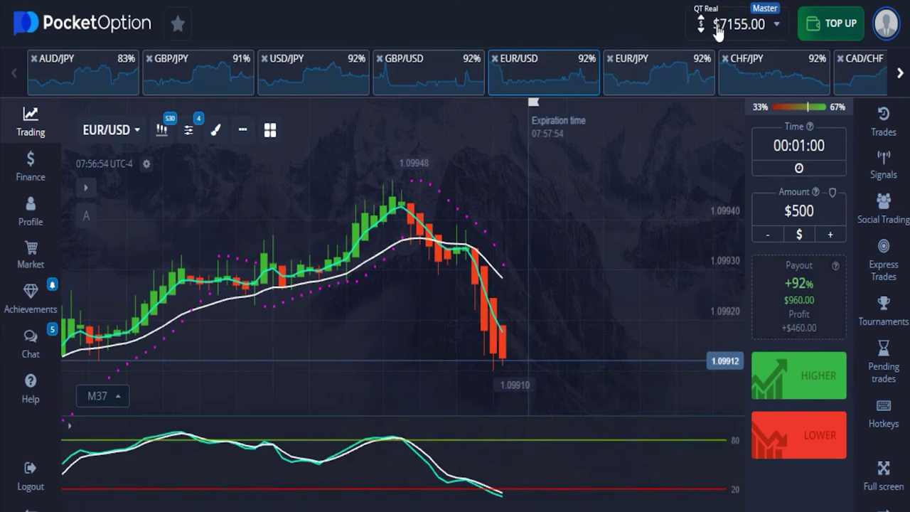
Place two $500 Lower trades on GBP/JPY with a one-minute expiration.
{"action": "scroll", "coordinate": [590, 334], "scroll_direction": "down", "scroll_amount": 3}
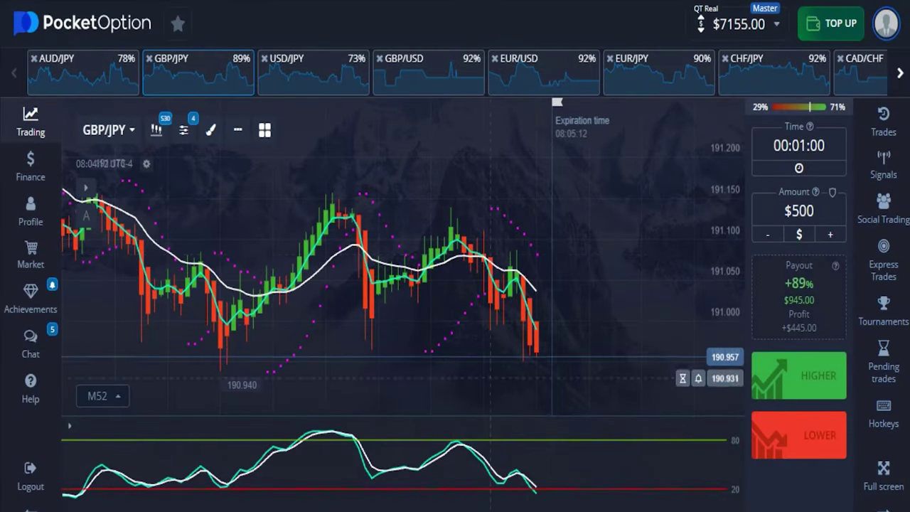
{"action": "left_click", "coordinate": [792, 446]}
{"action": "left_click", "coordinate": [793, 445]}
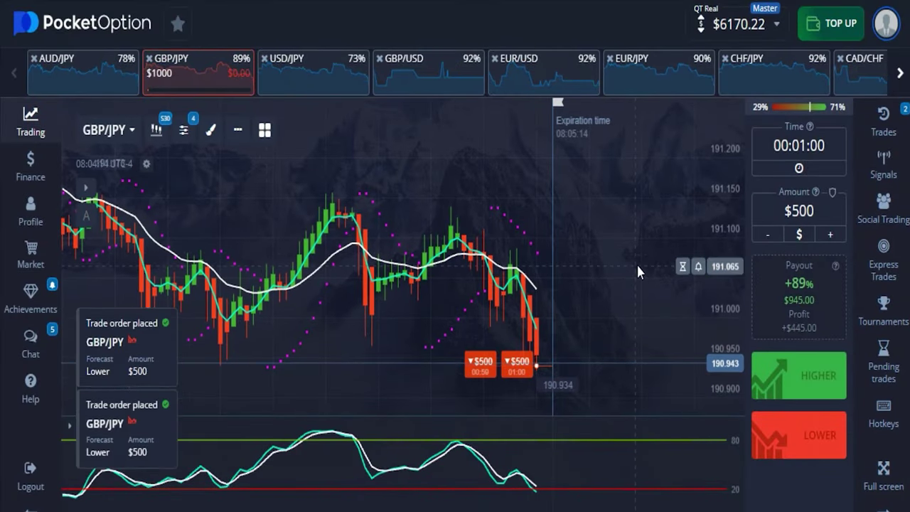